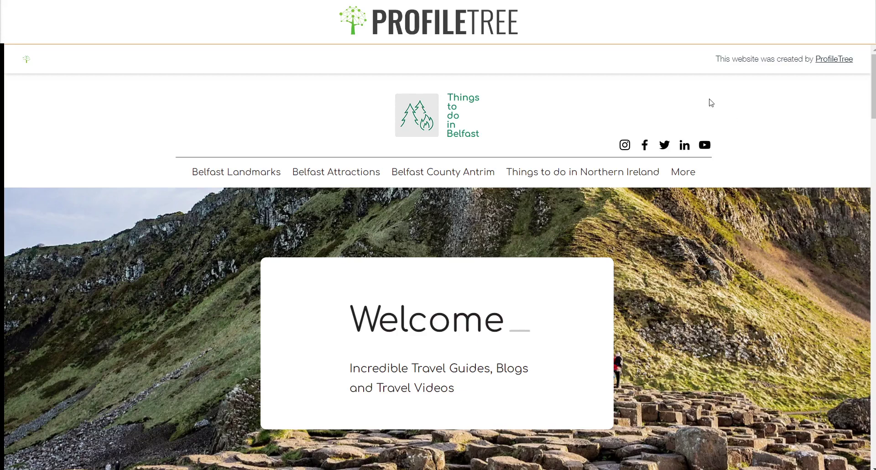
# Step: Scroll down and back up through the site page in the editor to review its sections
pyautogui.scroll(-10, 714, 102)
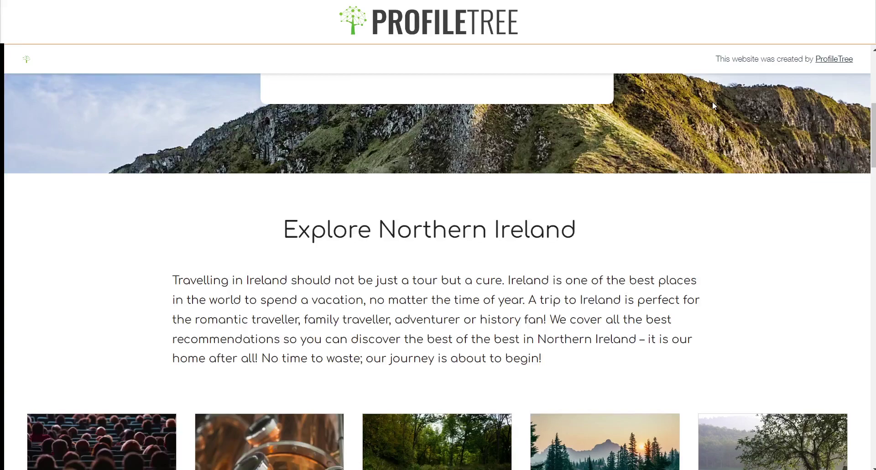
pyautogui.scroll(-6, 714, 105)
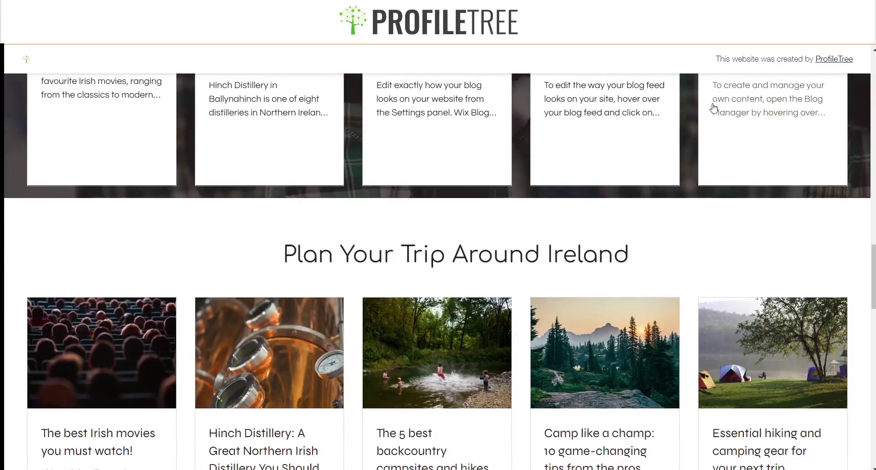
pyautogui.scroll(-10, 714, 105)
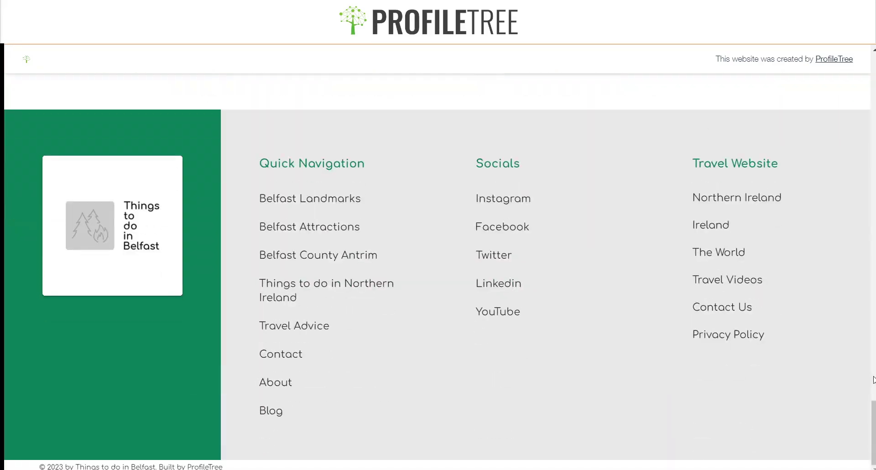
pyautogui.scroll(10, 322, 209)
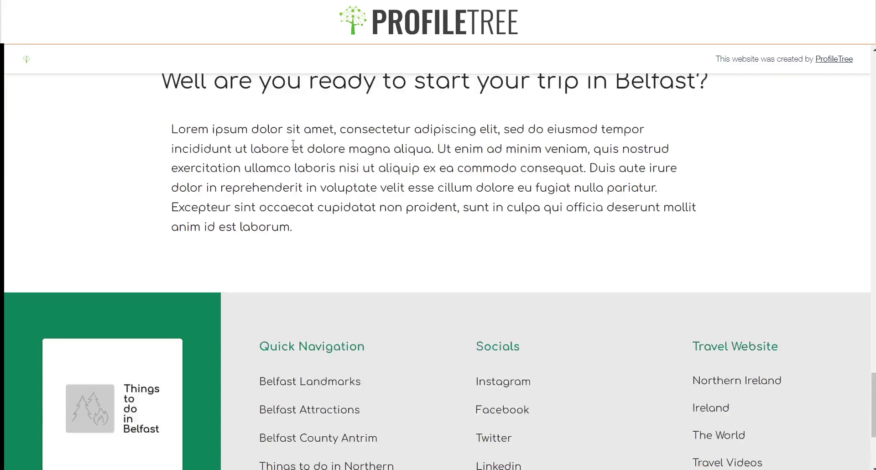
pyautogui.scroll(12, 516, 189)
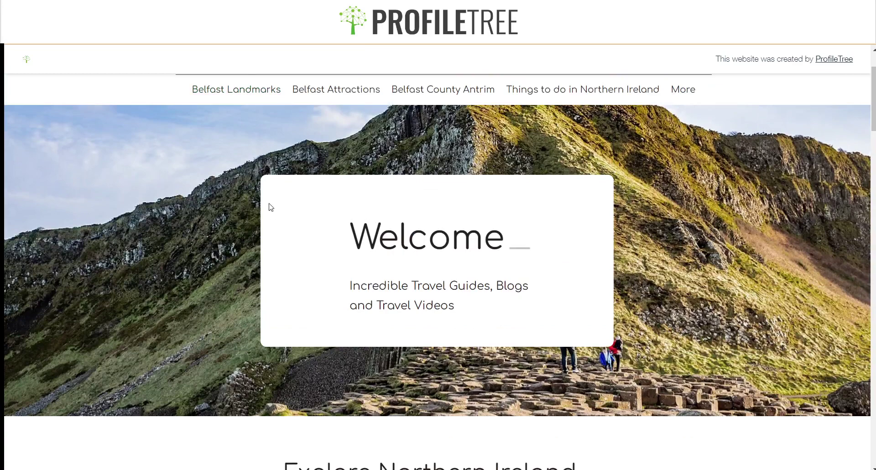
pyautogui.scroll(2, 479, 215)
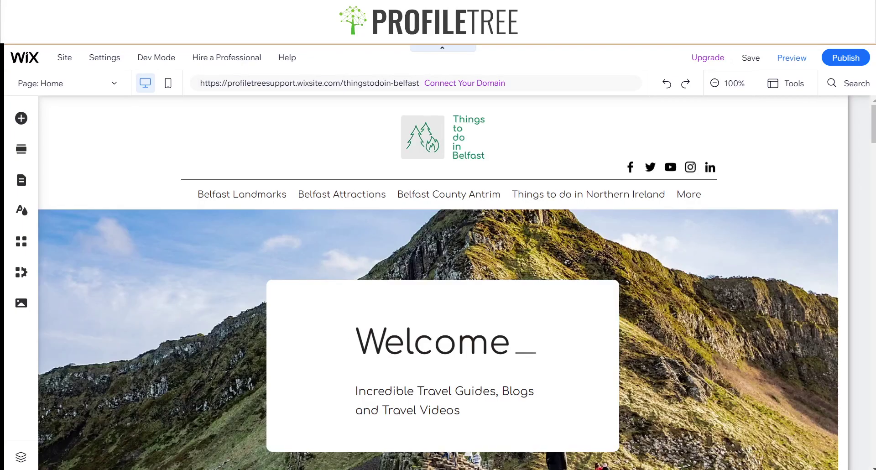
# Step: Inspect the site header and Welcome section, then leave the editor for the site dashboard
pyautogui.click(289, 187)
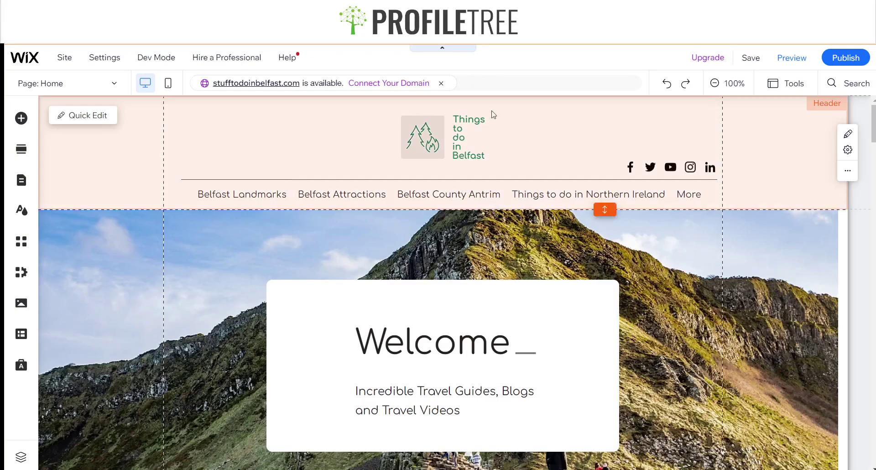
pyautogui.click(393, 346)
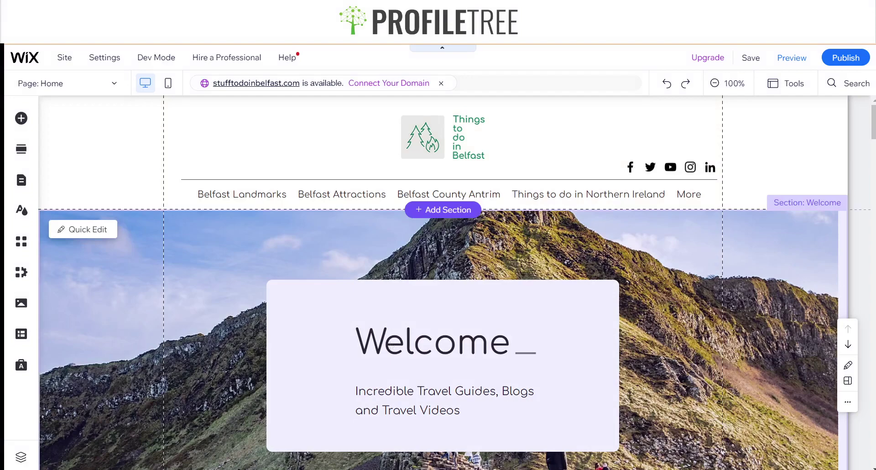
pyautogui.click(417, 185)
pyautogui.click(75, 92)
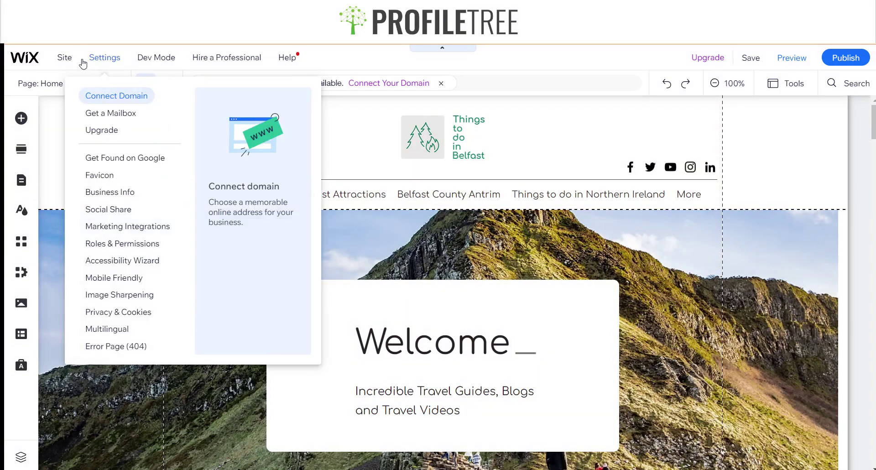
pyautogui.moveTo(74, 65)
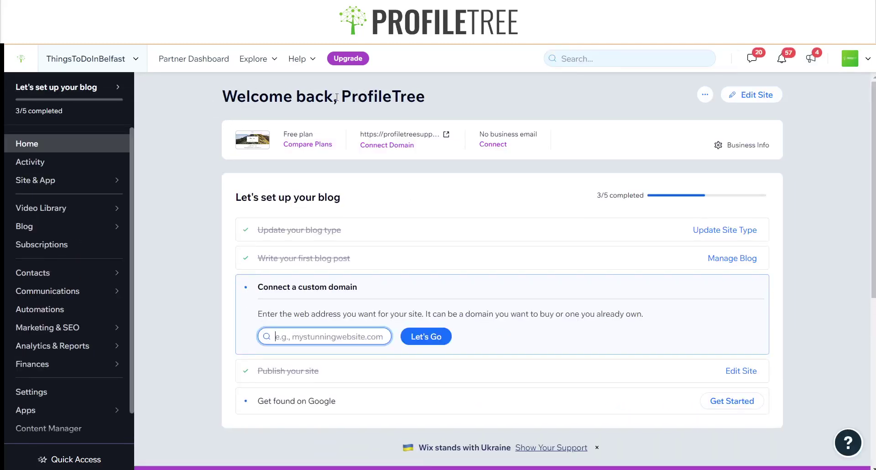
# Step: Go to the dashboard's Settings page listing Website settings, Business info and Domains
pyautogui.moveTo(342, 97); pyautogui.dragTo(432, 99)
pyautogui.click(454, 105)
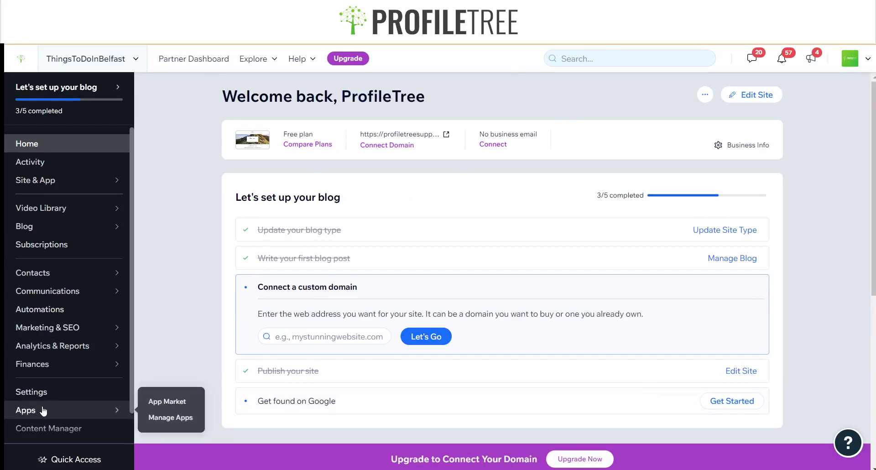
pyautogui.hotkey('ctrl', '+')
pyautogui.scroll(-3, 34, 424)
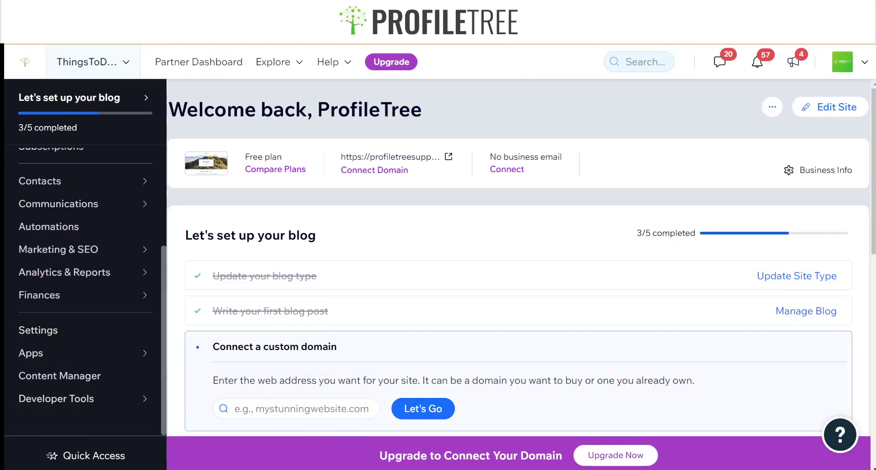
pyautogui.click(71, 341)
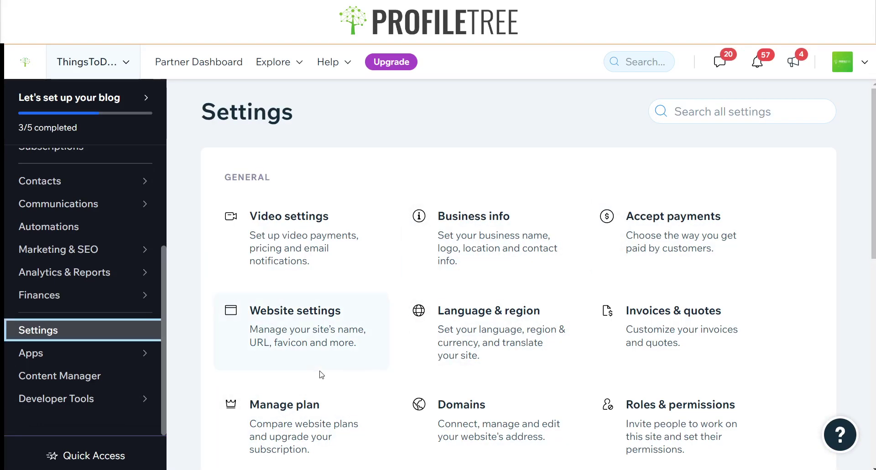
pyautogui.hotkey('ctrl', '-')
pyautogui.hotkey('ctrl', '-')
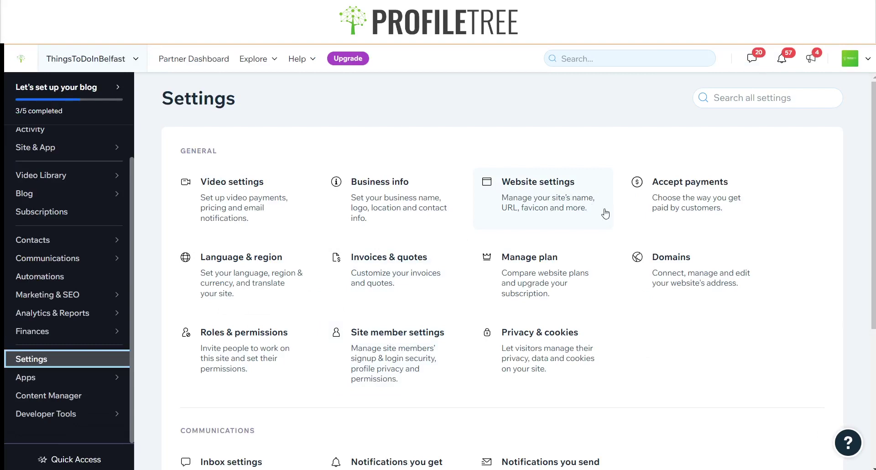
pyautogui.hotkey('ctrl', '+')
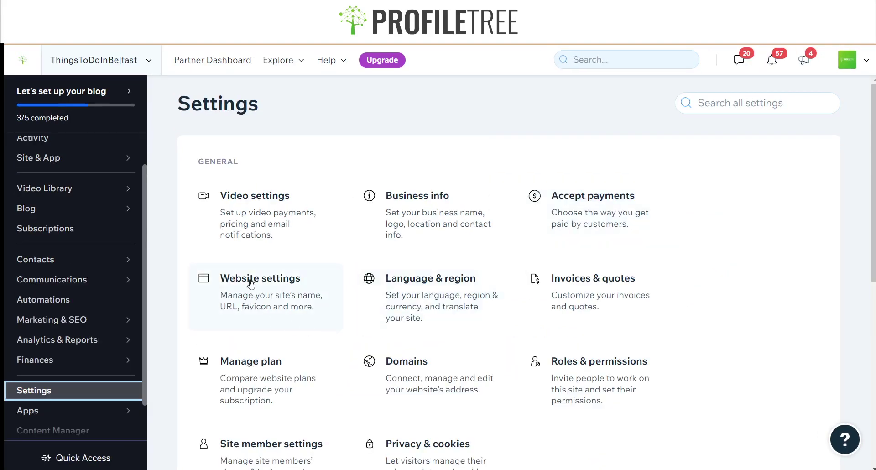
pyautogui.hotkey('ctrl', '-')
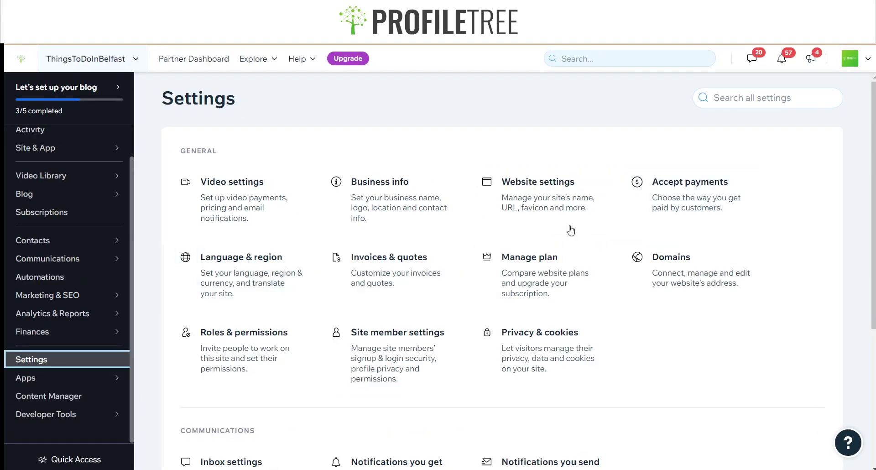
# Step: Open Website settings, showing the site as published on the thingstodoin-belfast free domain
pyautogui.click(554, 203)
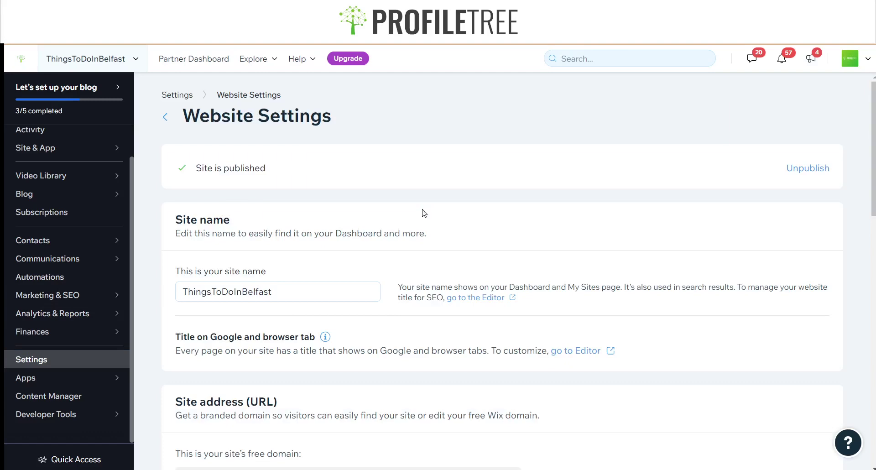
pyautogui.hotkey('ctrl', '+')
pyautogui.hotkey('ctrl', '+')
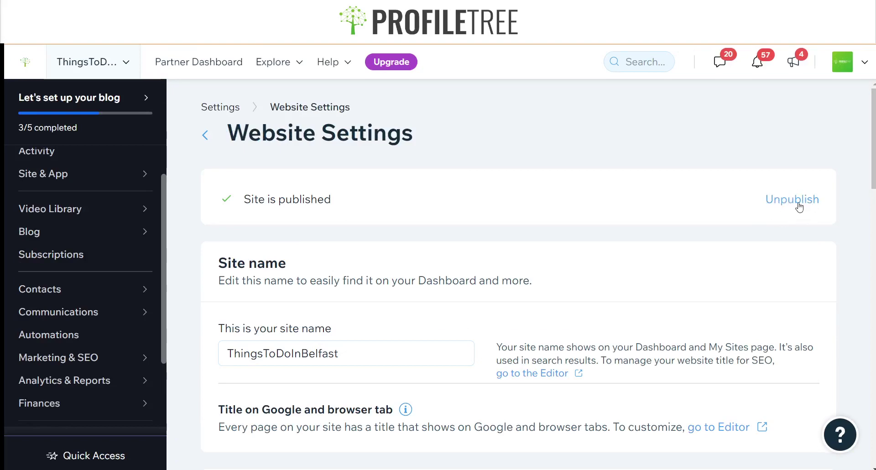
pyautogui.hotkey('ctrl', '-')
pyautogui.hotkey('ctrl', '-')
pyautogui.hotkey('ctrl', '-')
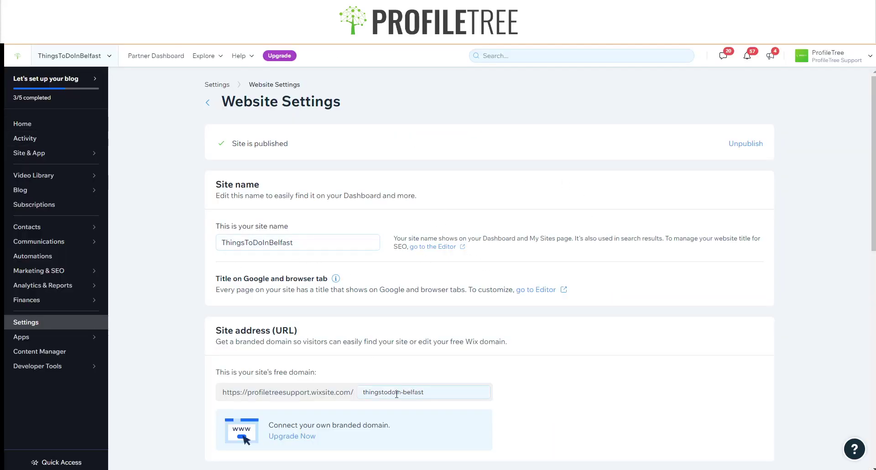
pyautogui.scroll(-2, 274, 319)
pyautogui.scroll(-1, 242, 283)
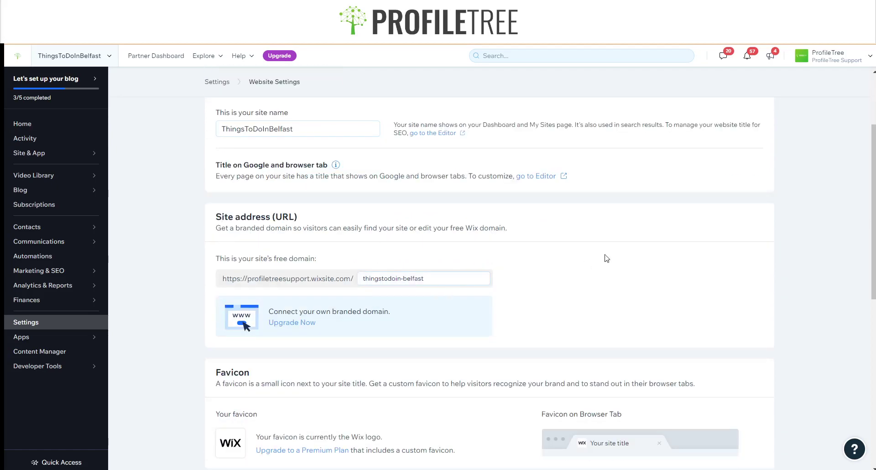
pyautogui.scroll(3, 695, 246)
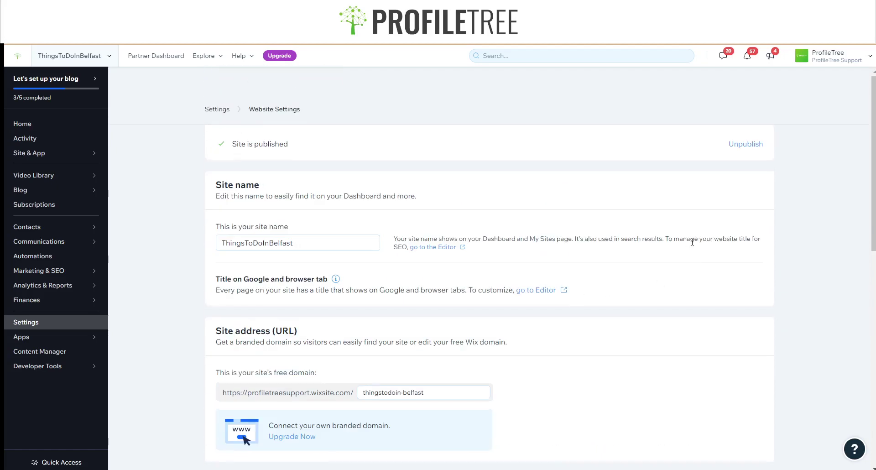
# Step: Unpublish the ThingsToDoInBelfast site from its Website Settings page
pyautogui.click(750, 145)
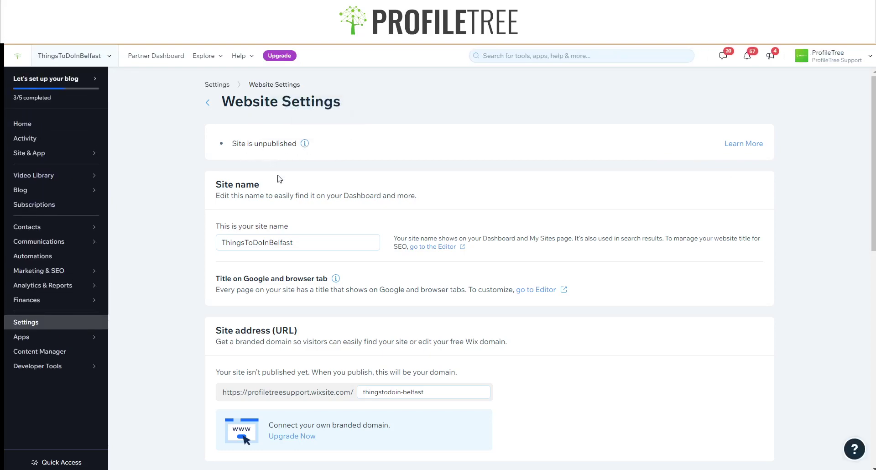
pyautogui.hotkey('ctrl', '+')
pyautogui.hotkey('ctrl', '+')
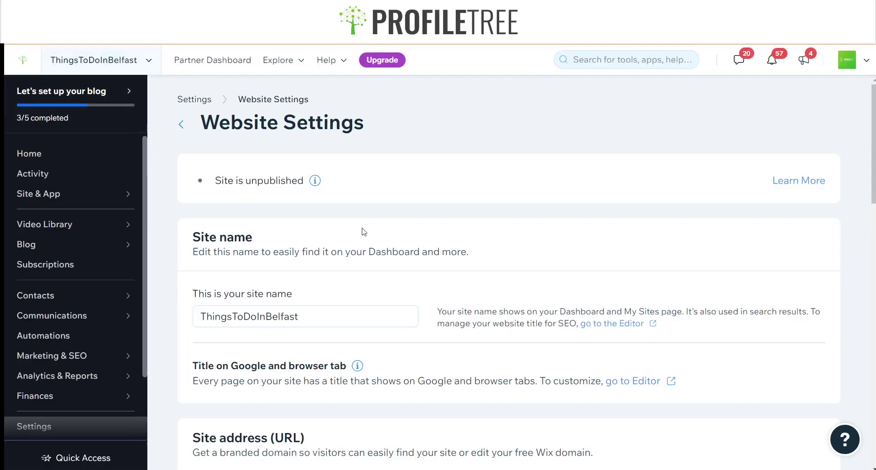
pyautogui.hotkey('ctrl', '-')
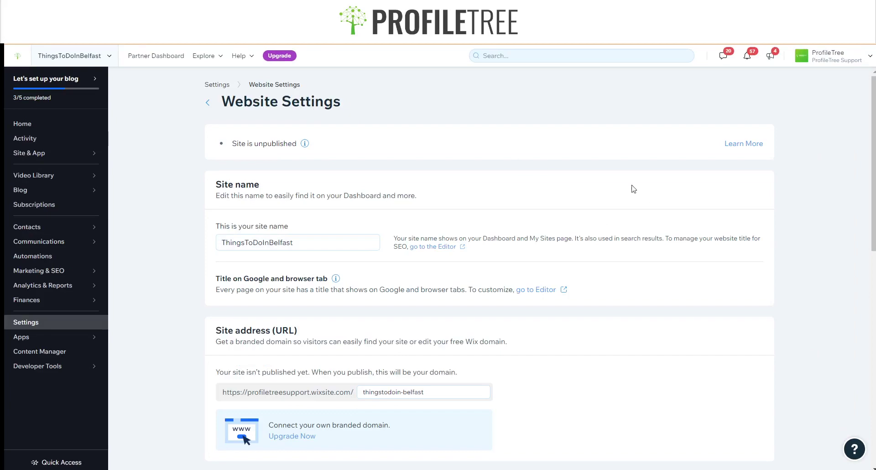
# Step: Open the Things to do in Belfast site in the editor with Edit Site
pyautogui.hotkey('ctrl', '+')
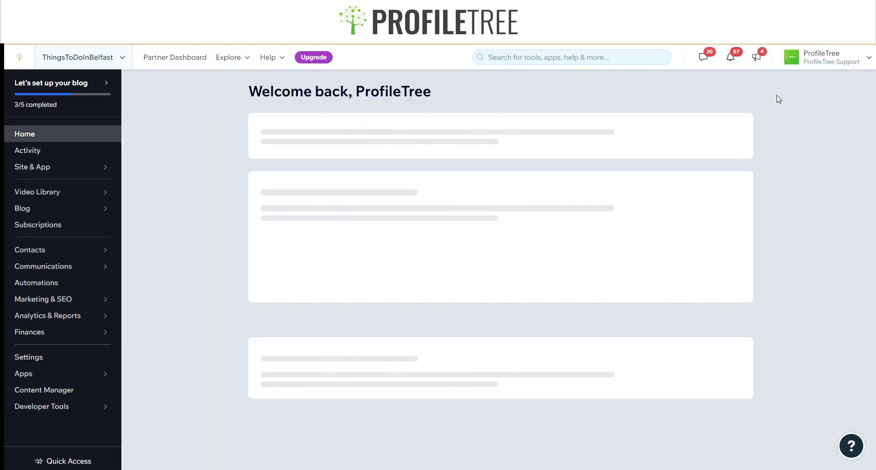
pyautogui.click(725, 88)
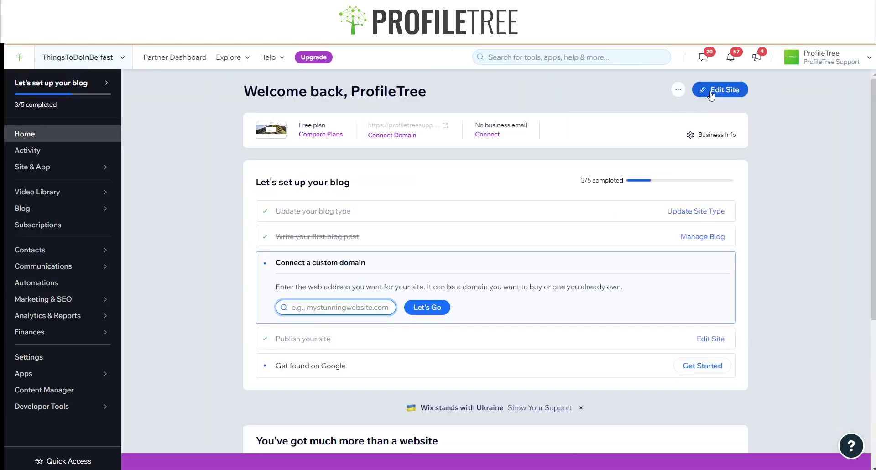